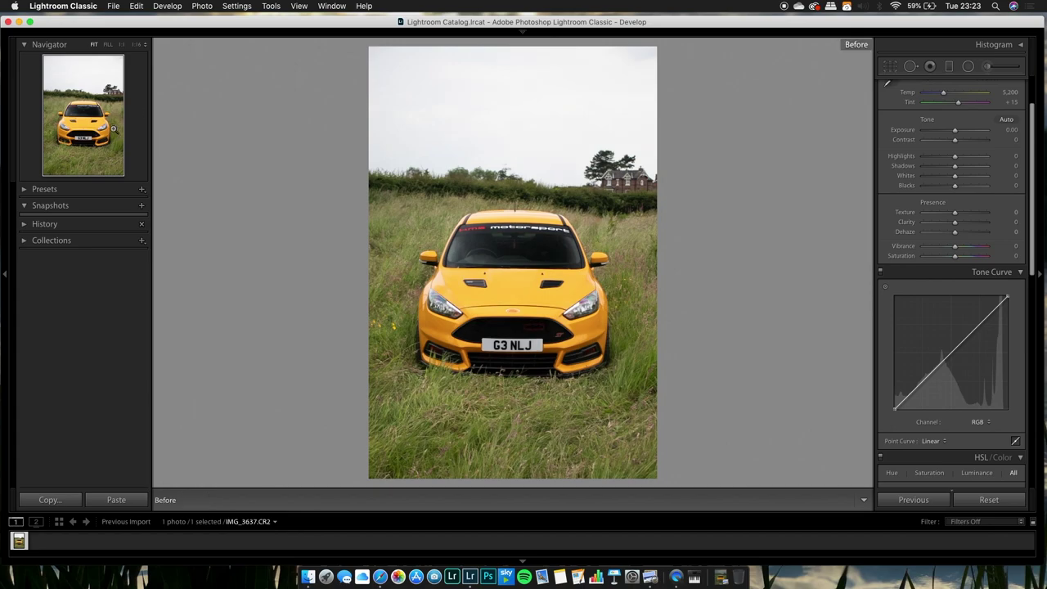
# Preview the earlier edit's Exposure states in the photo's history, return the photo to its Import state and collapse the history
pyautogui.click(26, 223)
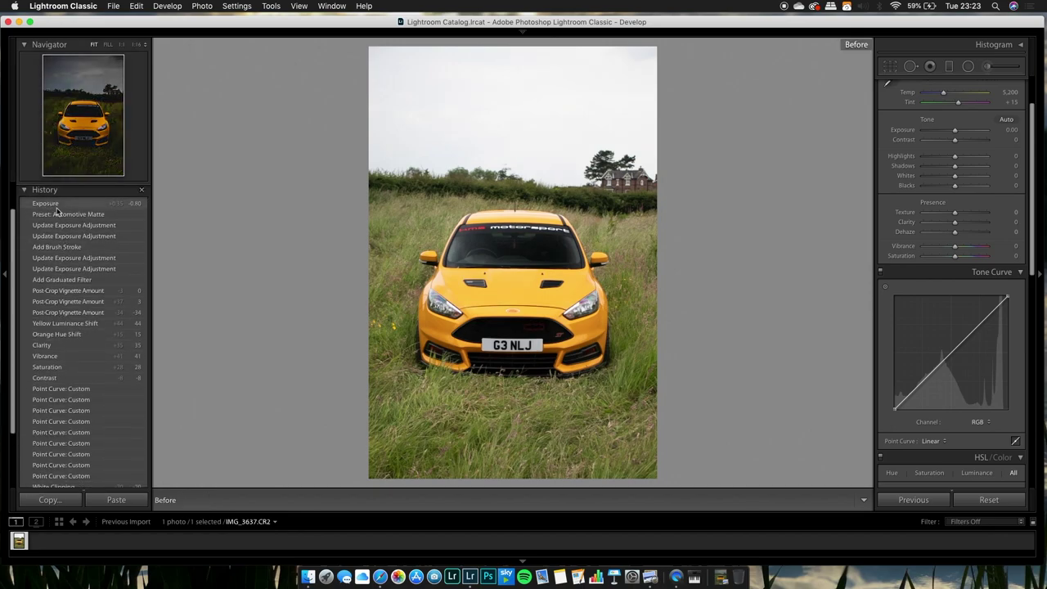
pyautogui.click(58, 204)
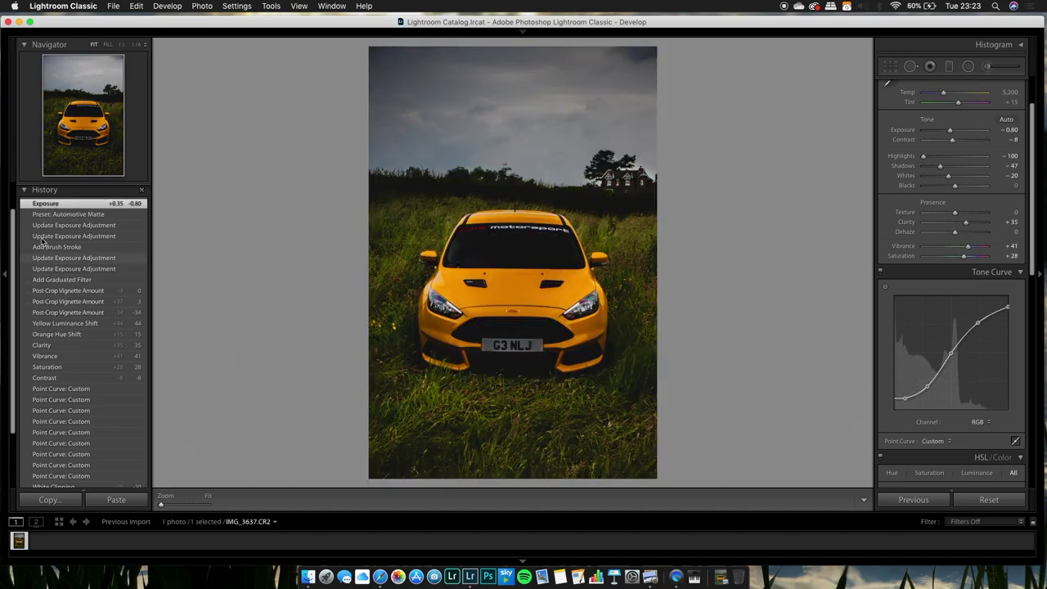
pyautogui.scroll(-2, 63, 305)
pyautogui.scroll(-2, 63, 305)
pyautogui.click(85, 479)
pyautogui.scroll(-3, 60, 339)
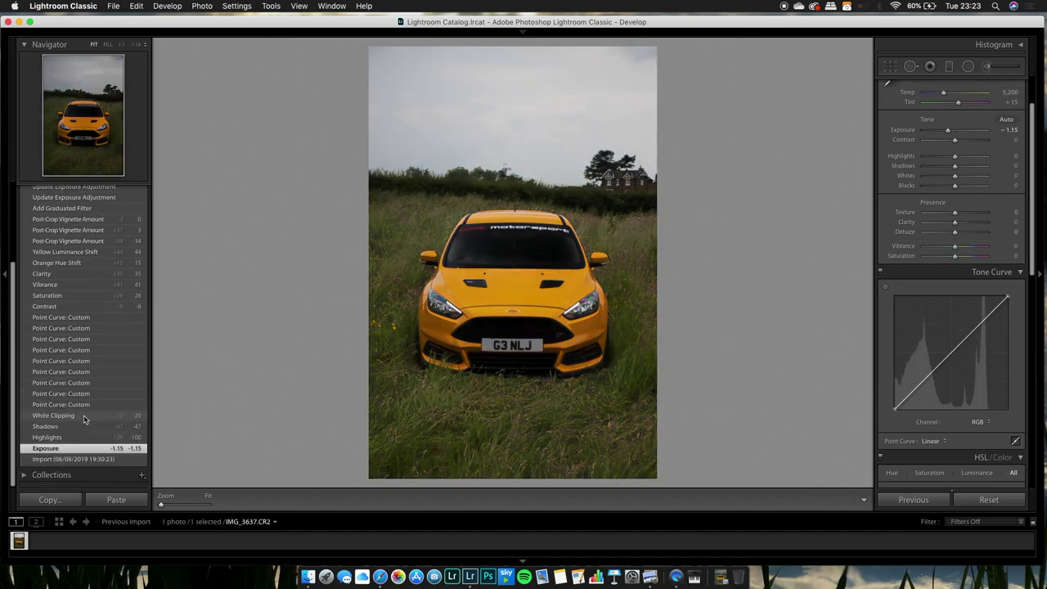
pyautogui.click(86, 460)
pyautogui.scroll(2, 49, 253)
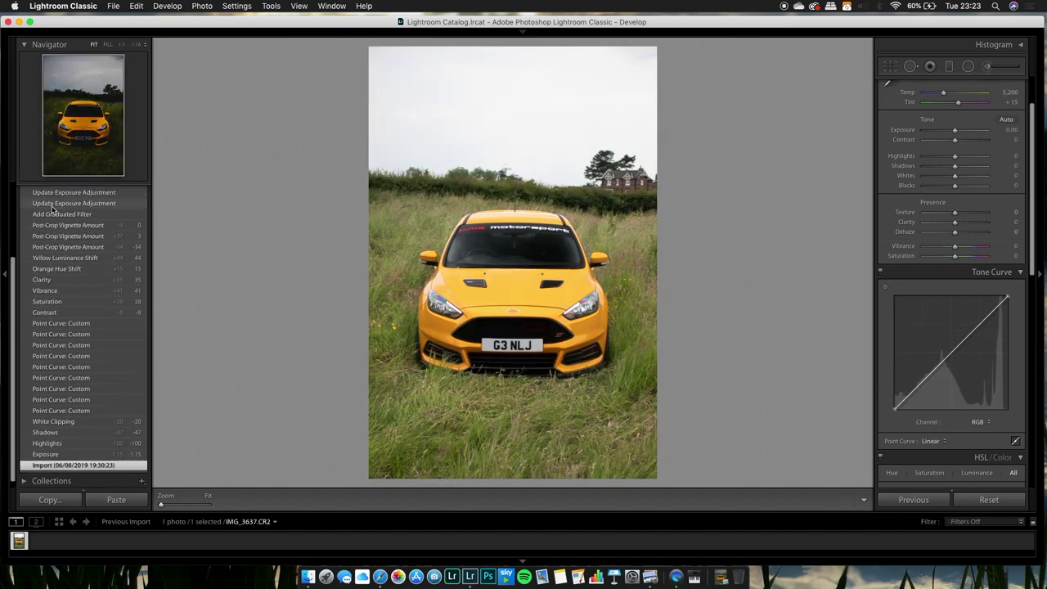
pyautogui.scroll(5, 53, 217)
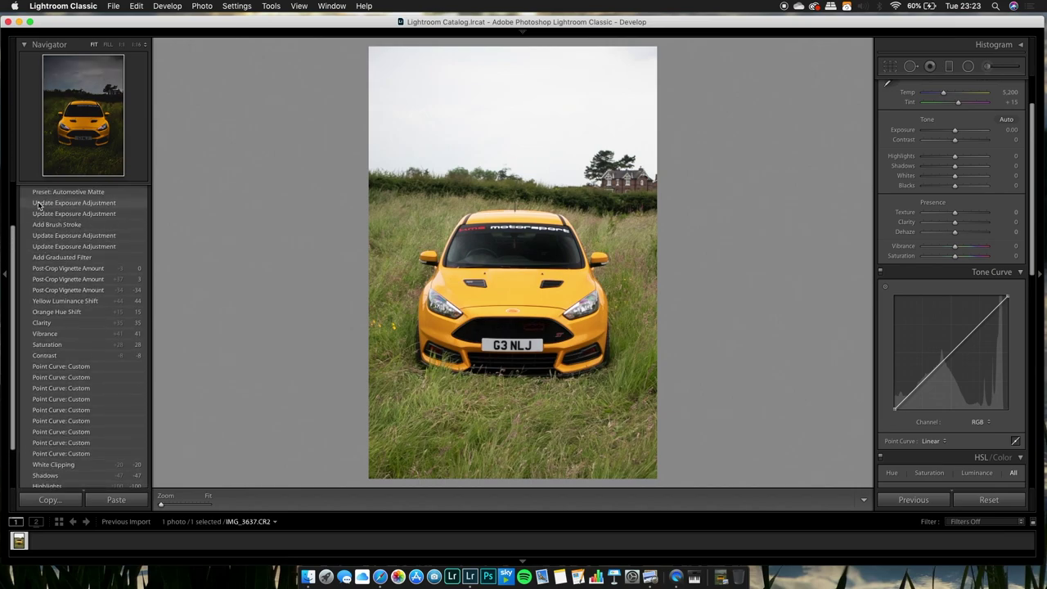
pyautogui.click(28, 225)
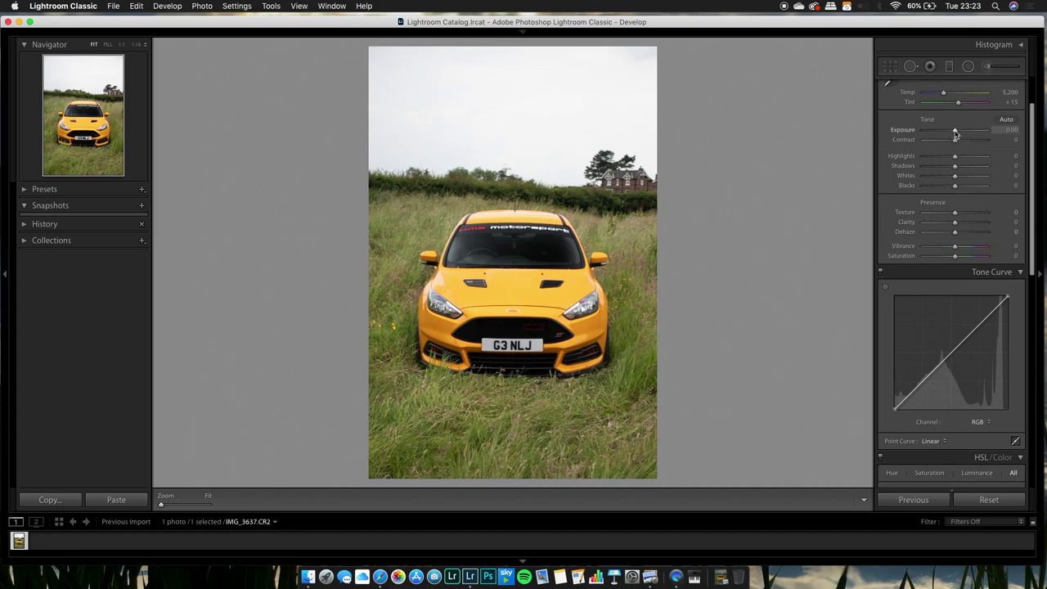
# Lower Exposure to −1.00 and set the Blue luminance to −100 to darken the photo and its sky
pyautogui.moveTo(955, 133); pyautogui.dragTo(952, 135)
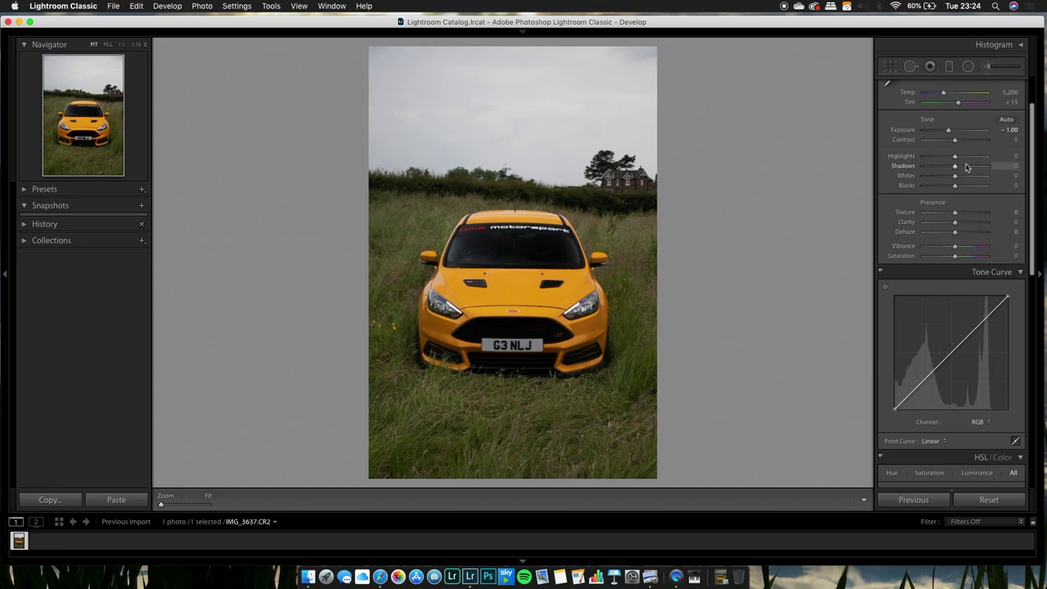
pyautogui.moveTo(957, 160)
pyautogui.mouseDown()
pyautogui.moveTo(921, 158)
pyautogui.moveTo(955, 159)
pyautogui.mouseUp()
pyautogui.scroll(-10, 951, 162)
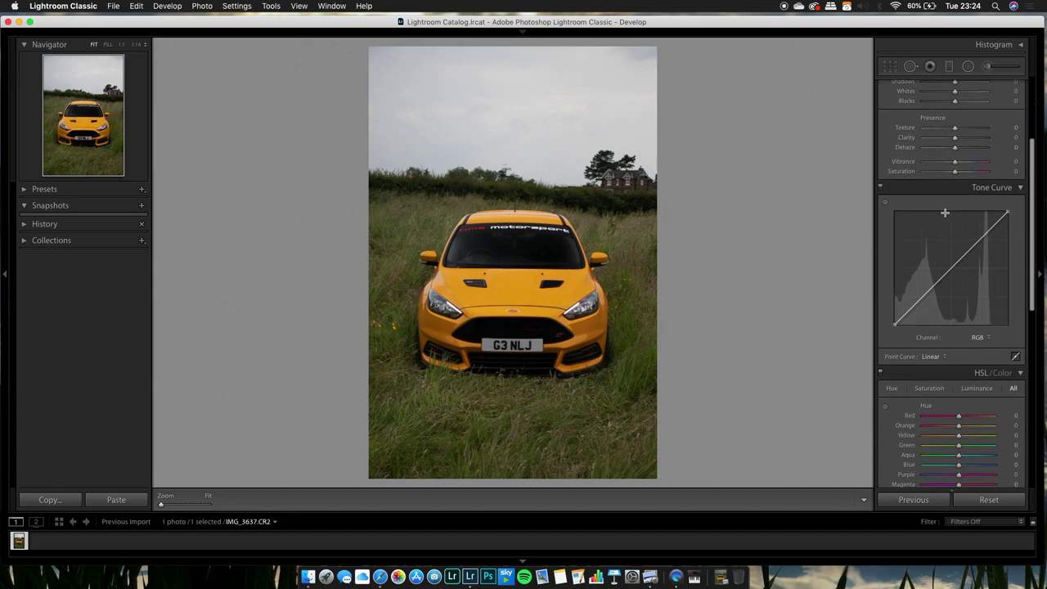
pyautogui.scroll(-2, 940, 383)
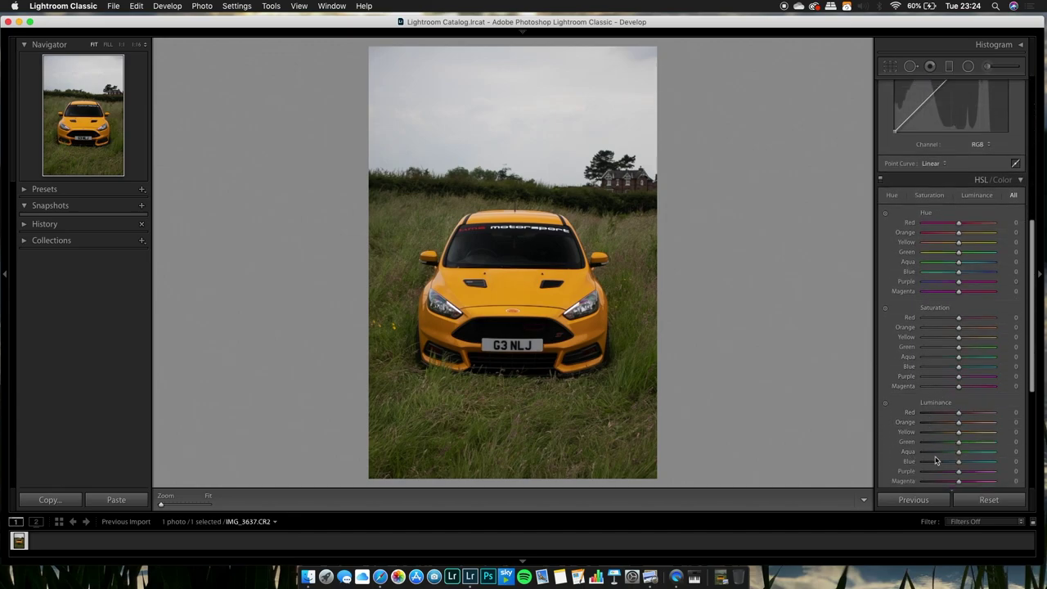
pyautogui.moveTo(960, 464); pyautogui.dragTo(919, 469)
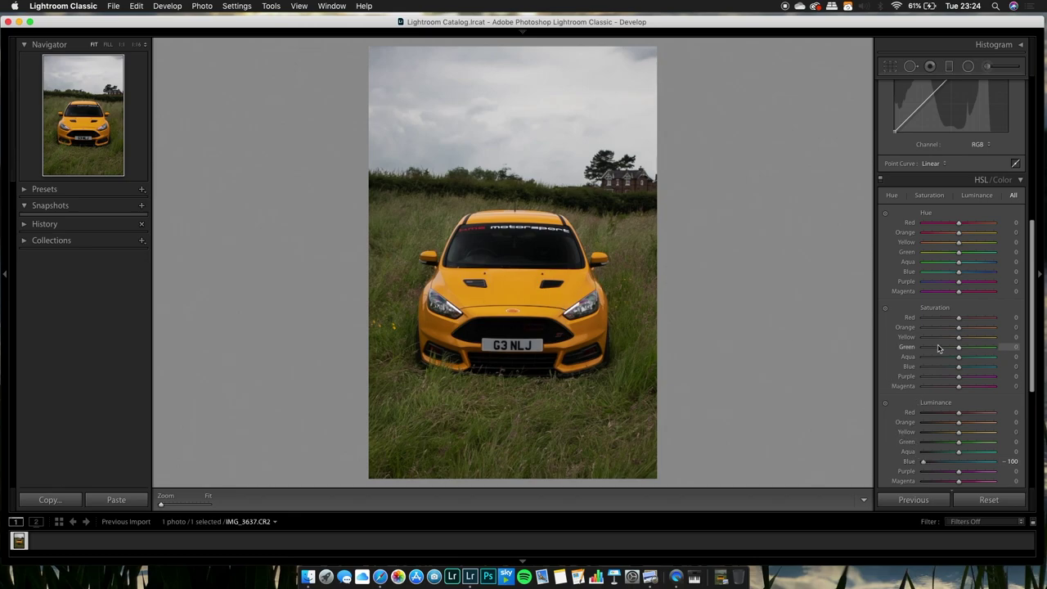
# Set Highlights to −68, Shadows to −27, Whites to +24, Blacks to −41 and Texture to +25
pyautogui.scroll(3, 939, 349)
pyautogui.scroll(-1, 939, 349)
pyautogui.scroll(3, 938, 343)
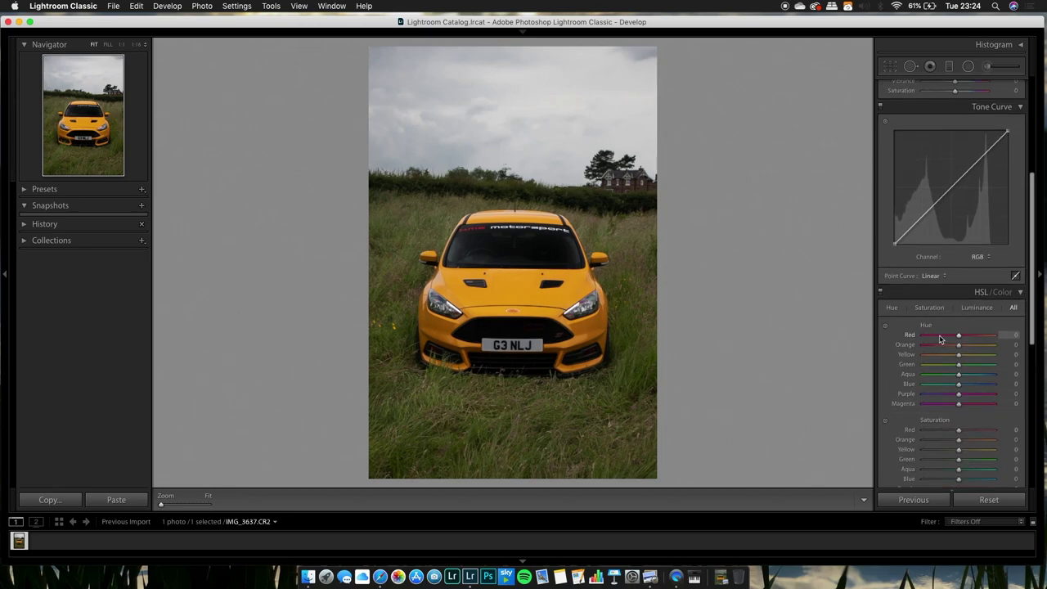
pyautogui.scroll(8, 941, 336)
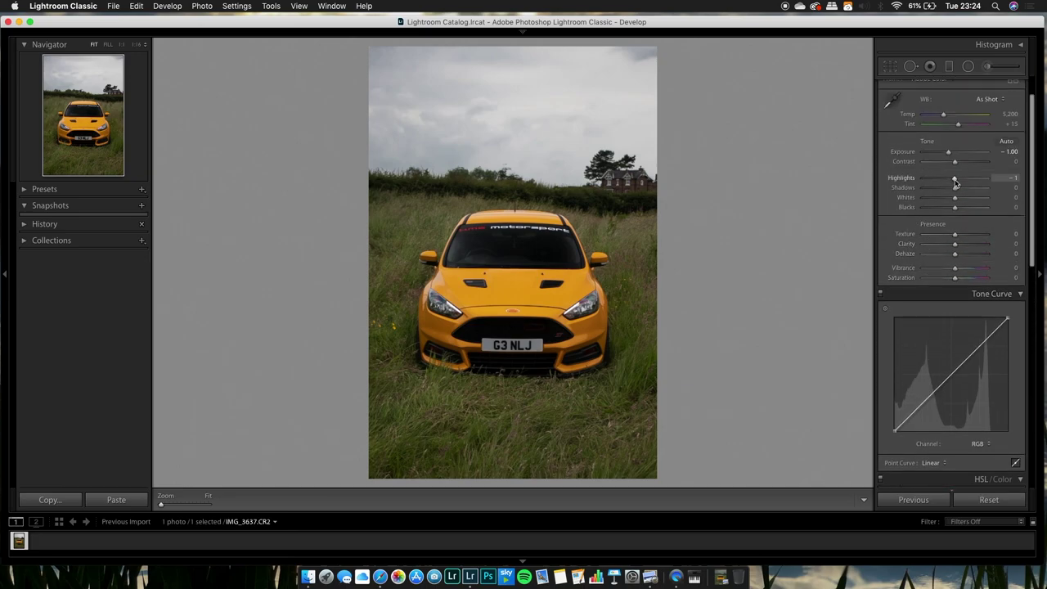
pyautogui.moveTo(955, 182)
pyautogui.mouseDown()
pyautogui.moveTo(925, 181)
pyautogui.moveTo(935, 181)
pyautogui.mouseUp()
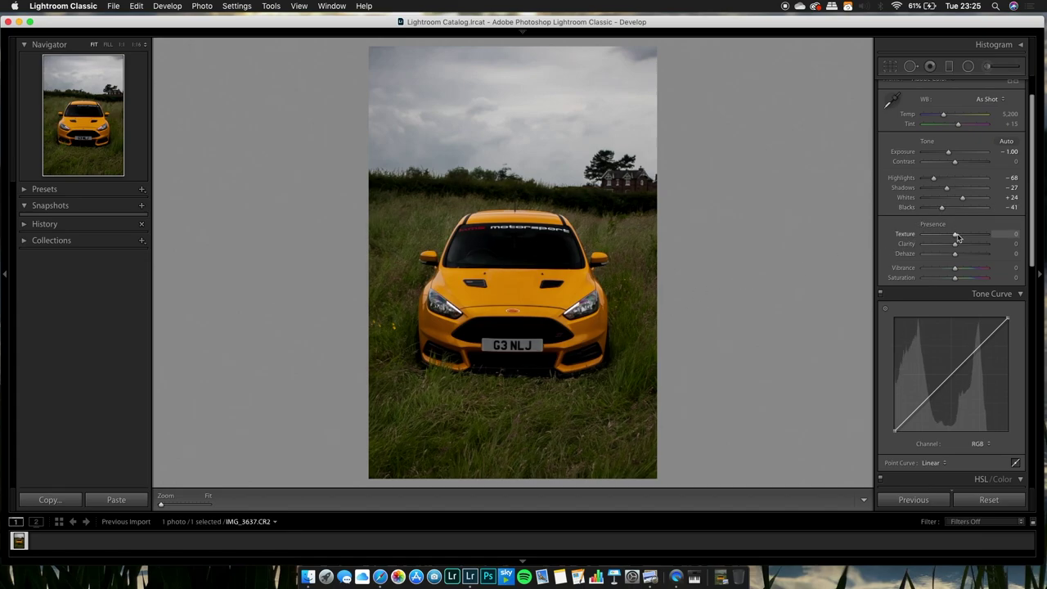
pyautogui.moveTo(954, 239); pyautogui.dragTo(960, 237)
# Add three evenly spaced points to the RGB tone curve, at the shadows, midtones and highlights
pyautogui.click(922, 403)
pyautogui.click(953, 375)
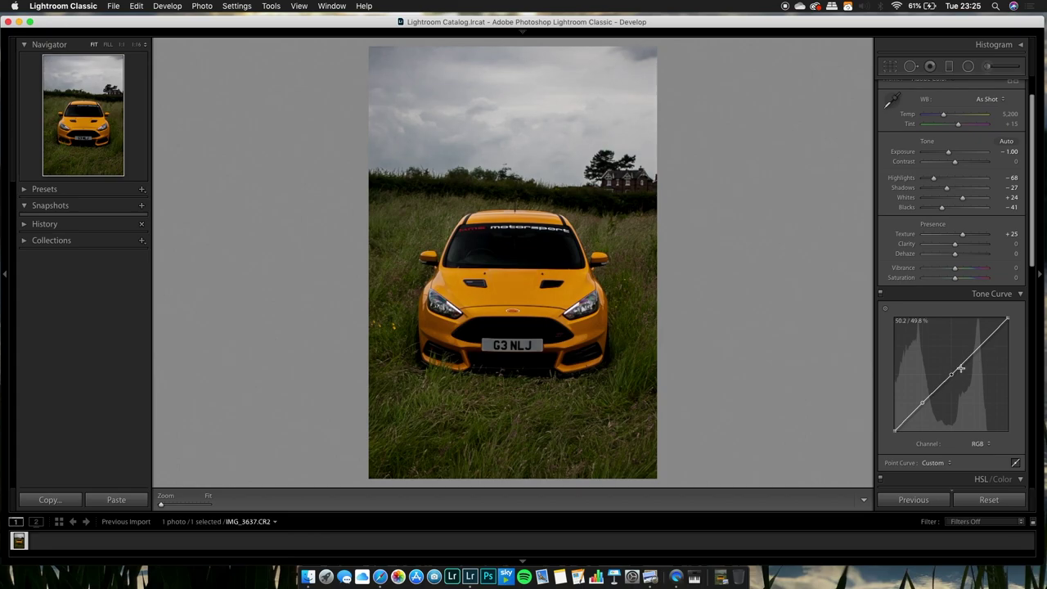
pyautogui.click(980, 347)
pyautogui.scroll(1, 1009, 321)
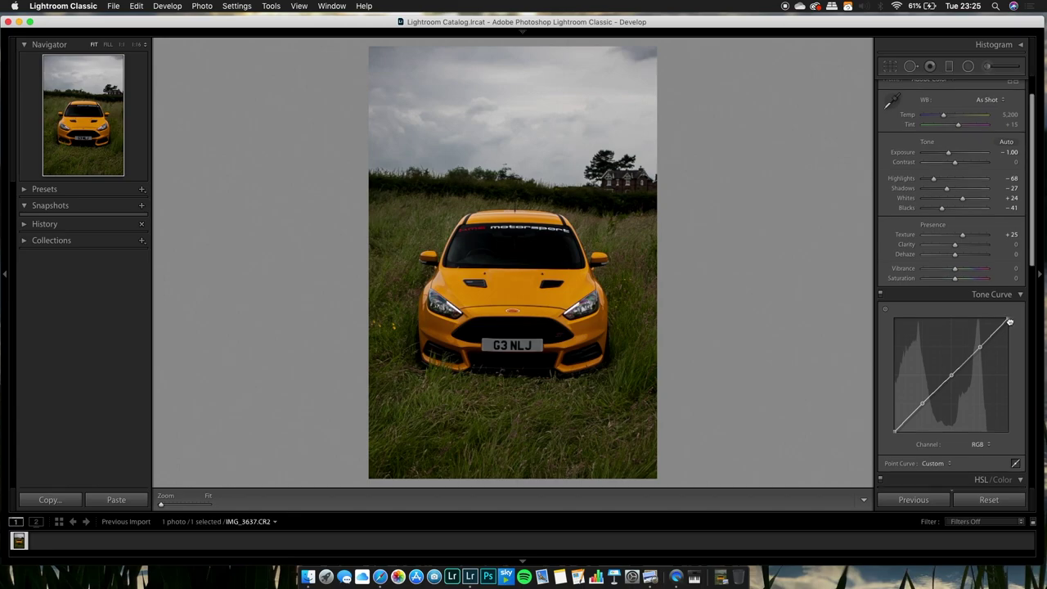
# Shape the tone curve into a matte S-curve by lowering the white end and shadow point, and lifting the black point and shifting it inward
pyautogui.moveTo(1009, 328); pyautogui.dragTo(1009, 336)
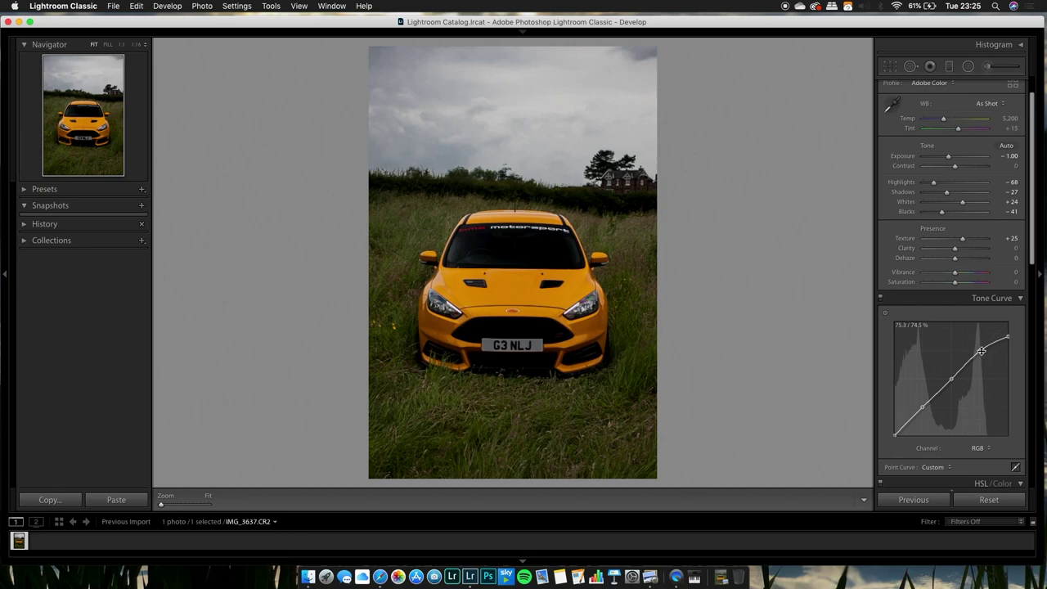
pyautogui.click(979, 352)
pyautogui.moveTo(922, 407); pyautogui.dragTo(924, 418)
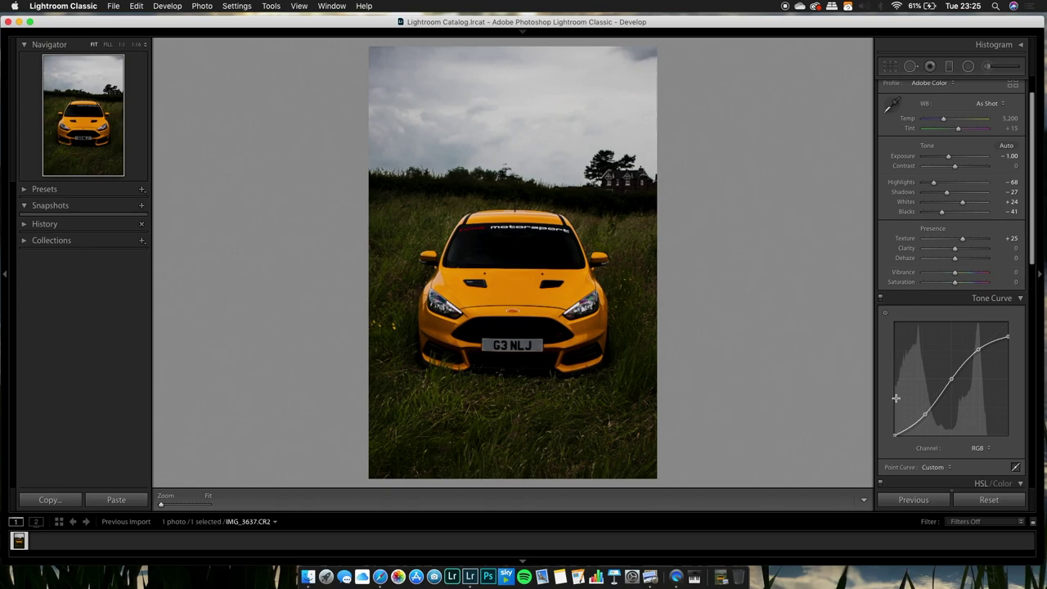
pyautogui.press('\\')
pyautogui.press('\\')
pyautogui.moveTo(896, 435); pyautogui.dragTo(895, 426)
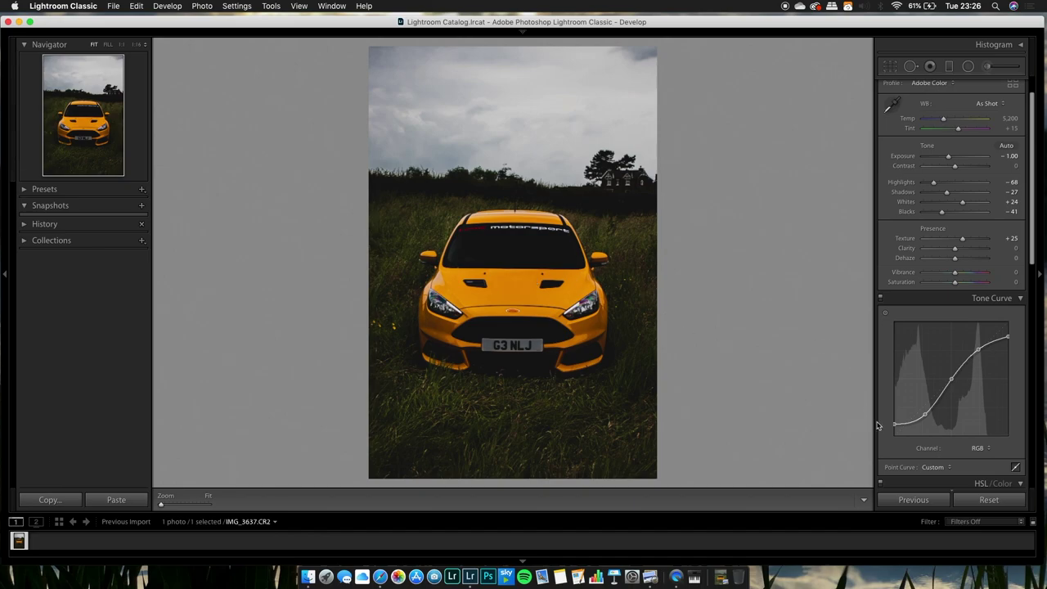
pyautogui.moveTo(895, 424); pyautogui.dragTo(909, 427)
# Set Vibrance to +21, Saturation to +16, Yellow hue to +36, Green hue to +22 and Green luminance to +86
pyautogui.moveTo(957, 285); pyautogui.dragTo(964, 284)
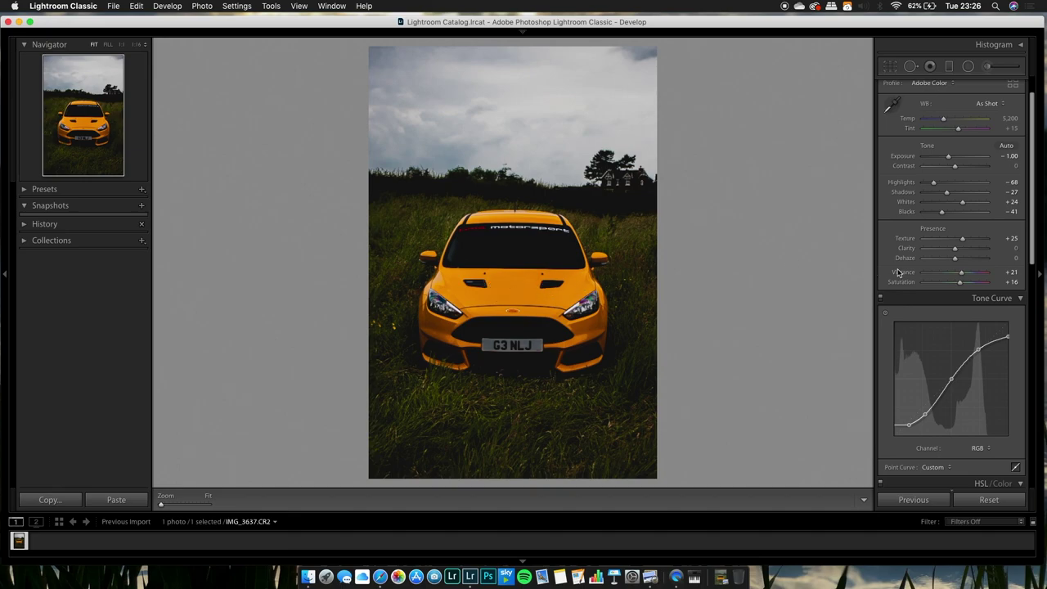
pyautogui.scroll(-5, 897, 275)
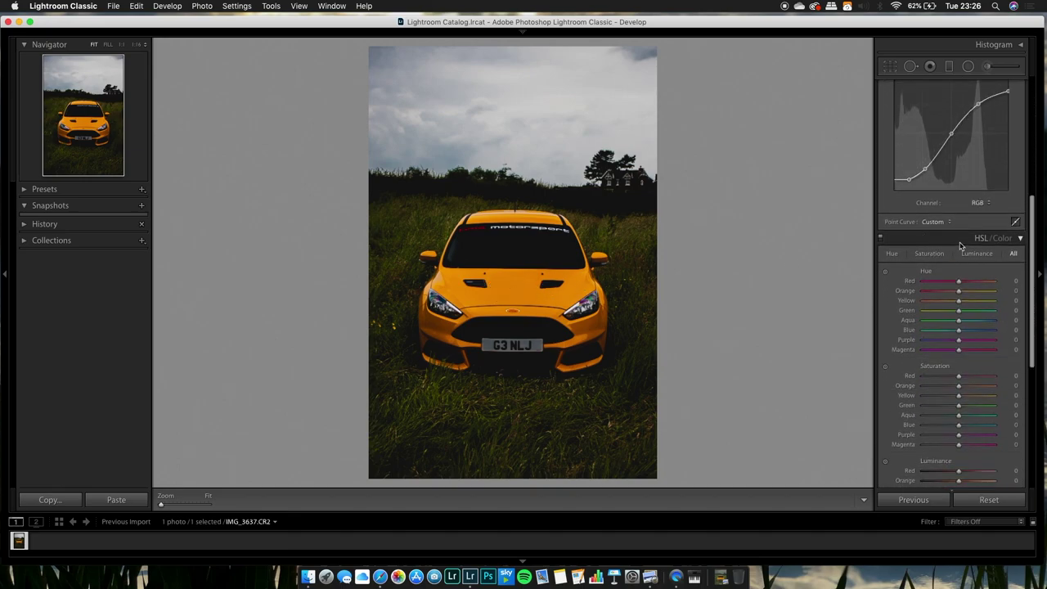
pyautogui.scroll(-3, 969, 237)
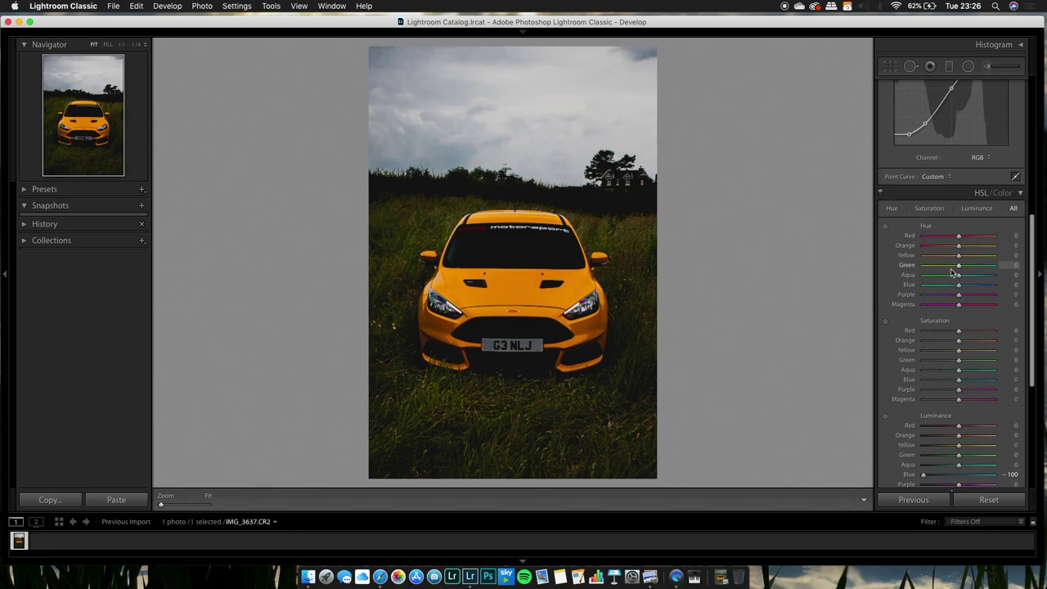
pyautogui.scroll(-2, 957, 266)
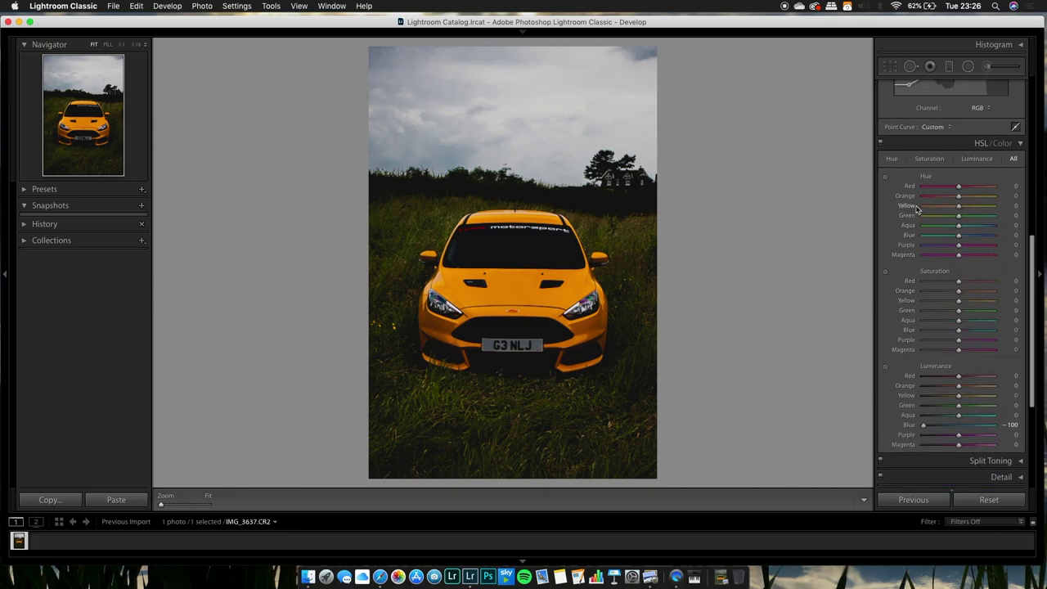
pyautogui.moveTo(960, 210)
pyautogui.mouseDown()
pyautogui.moveTo(942, 209)
pyautogui.moveTo(971, 212)
pyautogui.mouseUp()
pyautogui.moveTo(959, 216); pyautogui.dragTo(965, 218)
pyautogui.moveTo(959, 406); pyautogui.dragTo(989, 395)
# Darken the photo's edges with a post-crop vignette amount of about −23
pyautogui.scroll(-1, 924, 324)
pyautogui.scroll(-5, 923, 322)
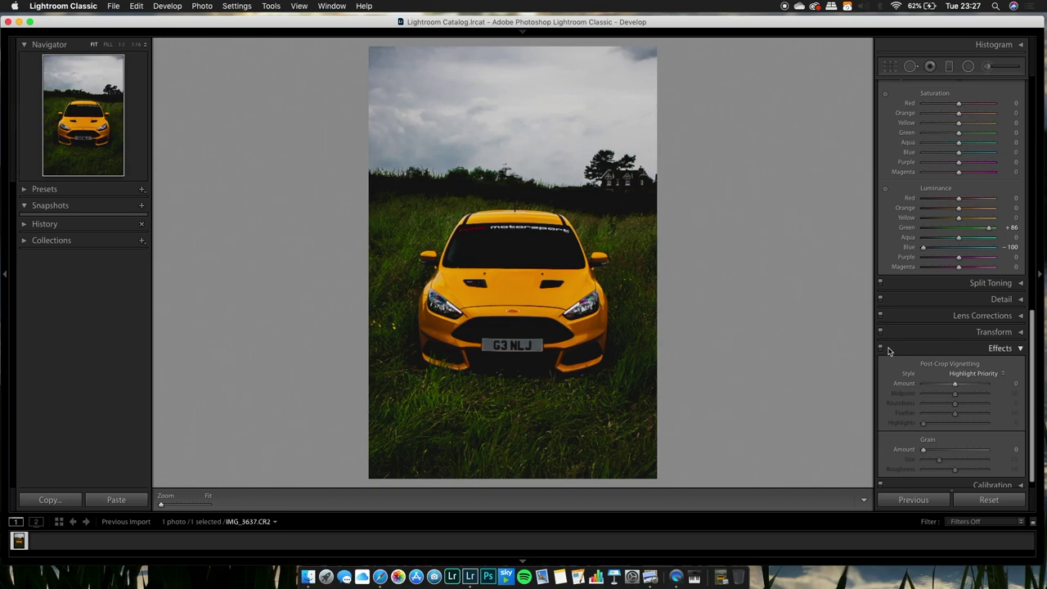
pyautogui.moveTo(957, 388); pyautogui.dragTo(950, 392)
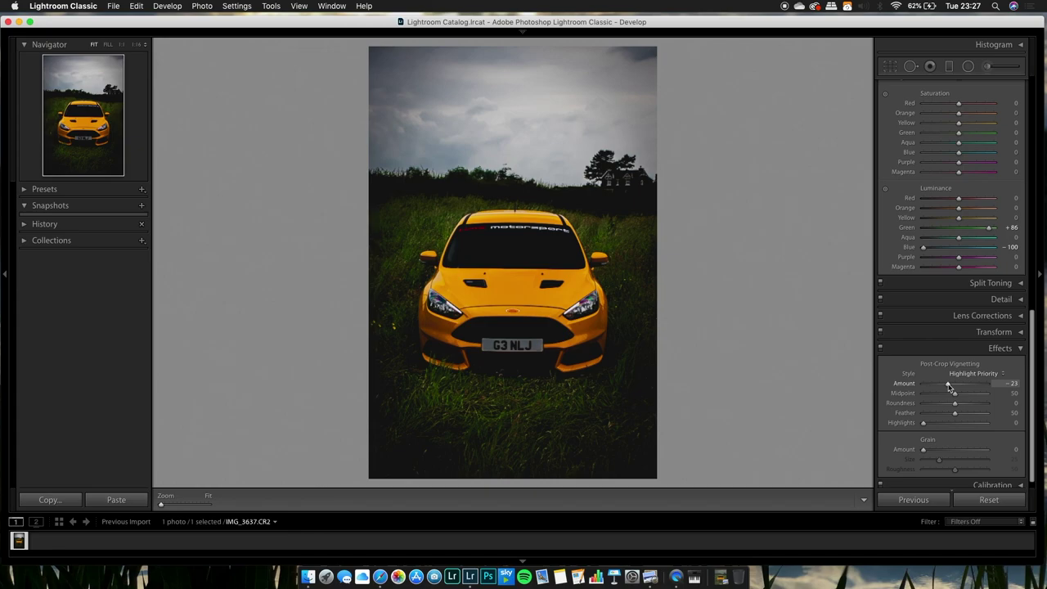
pyautogui.moveTo(949, 385); pyautogui.dragTo(949, 385)
# Move the tone curve's black point back to zero input at about 13.3% output and raise the shadow point slightly
pyautogui.scroll(5, 932, 234)
pyautogui.scroll(4, 929, 234)
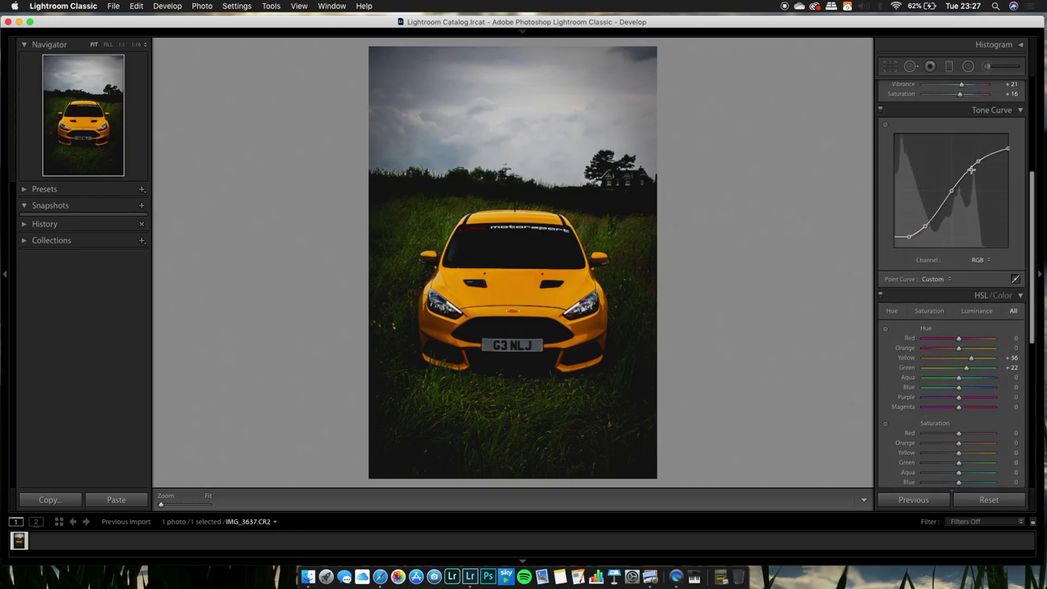
pyautogui.moveTo(929, 227); pyautogui.dragTo(894, 237)
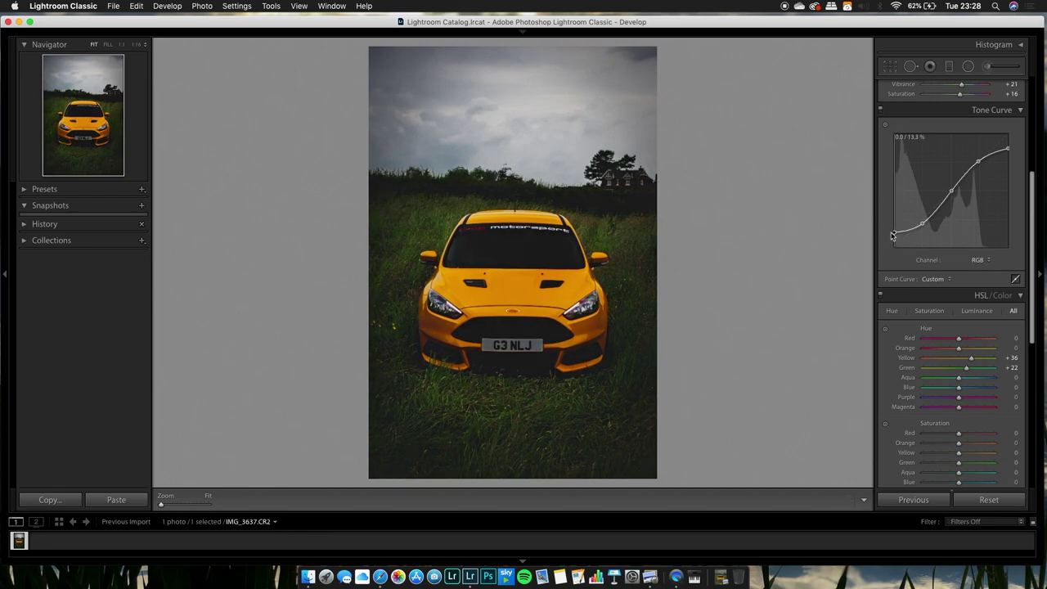
# Set Contrast to −15 and Clarity to +23, and compare the edit with the original photo
pyautogui.scroll(3, 916, 187)
pyautogui.scroll(4, 916, 187)
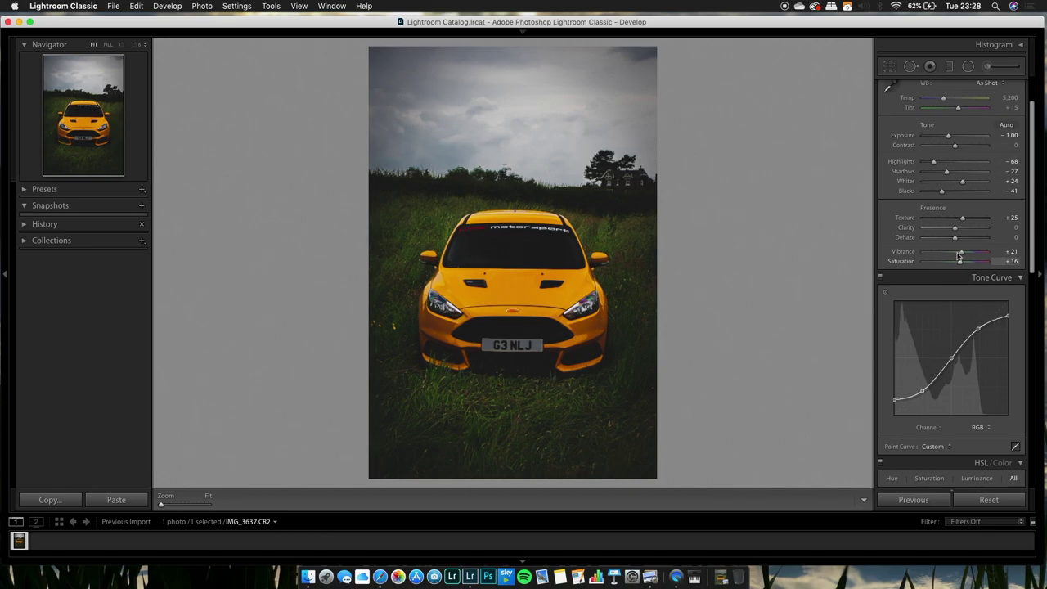
pyautogui.moveTo(956, 149)
pyautogui.mouseDown()
pyautogui.moveTo(977, 148)
pyautogui.moveTo(936, 148)
pyautogui.moveTo(947, 148)
pyautogui.mouseUp()
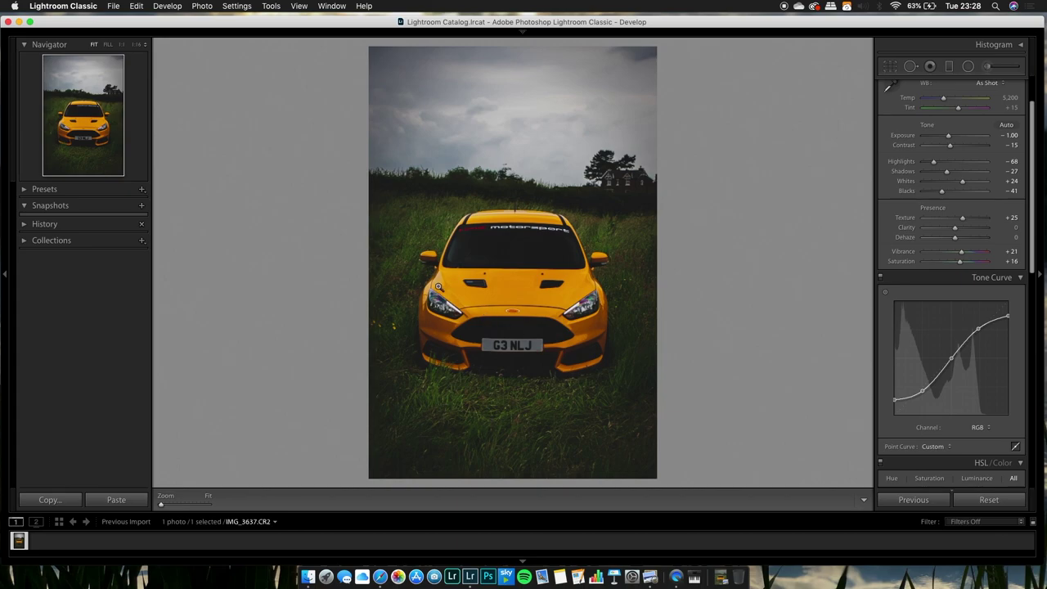
pyautogui.moveTo(955, 228); pyautogui.dragTo(963, 233)
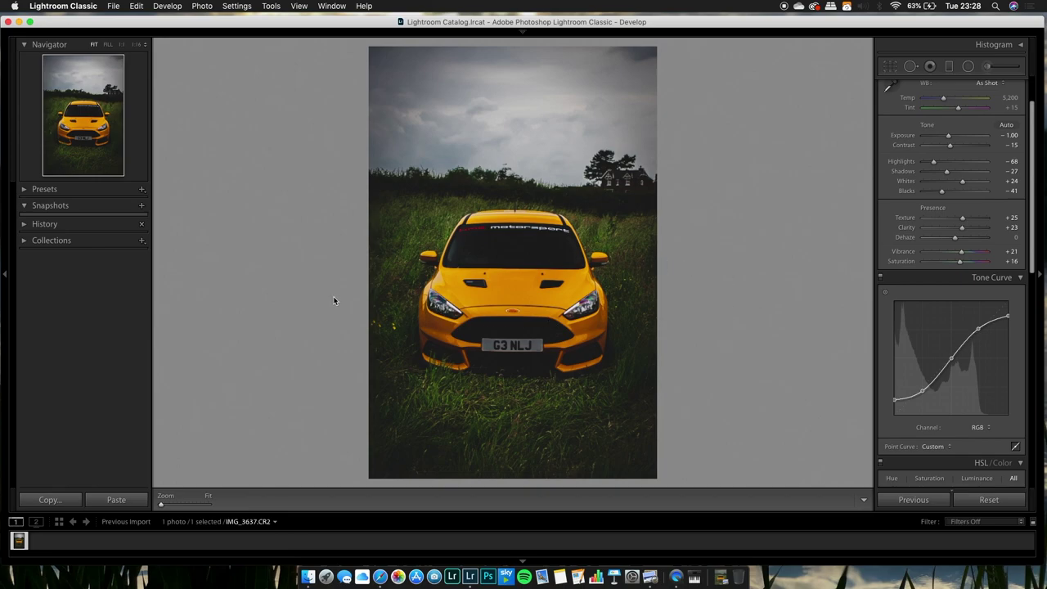
pyautogui.press('\\')
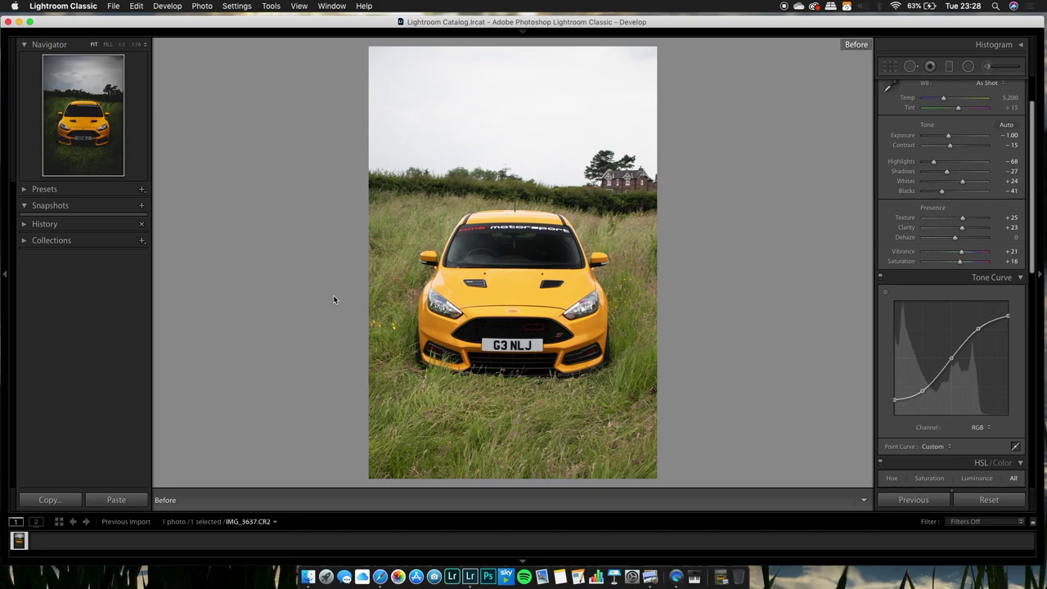
pyautogui.press('\\')
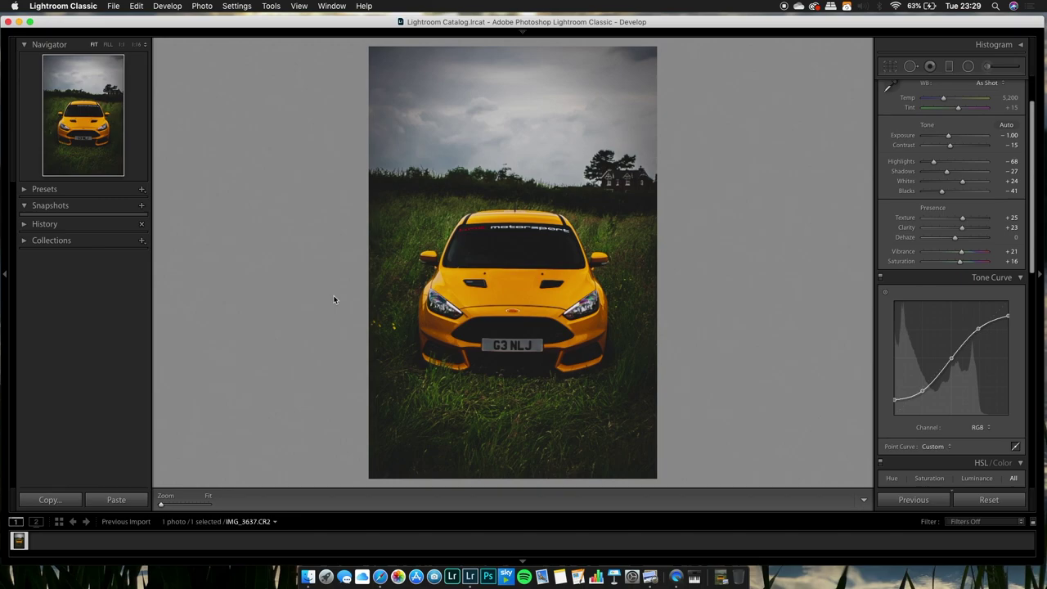
# Crop the photo to the 4 x 5 / 8 x 10 aspect ratio, adjusting the framing around the car
pyautogui.click(890, 66)
pyautogui.click(981, 103)
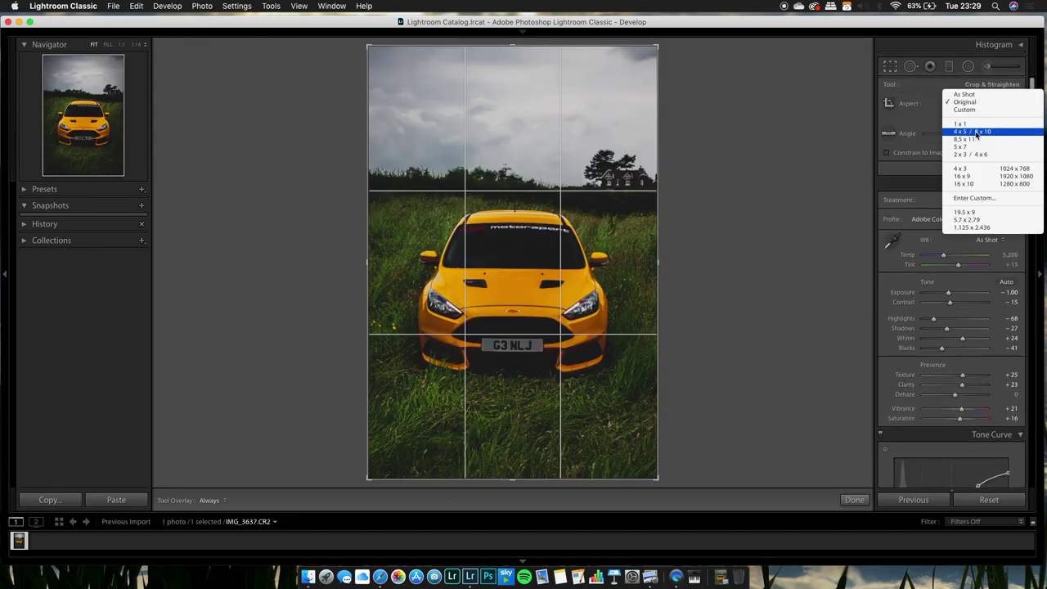
pyautogui.click(971, 132)
pyautogui.moveTo(581, 190); pyautogui.dragTo(579, 188)
pyautogui.press('Return')
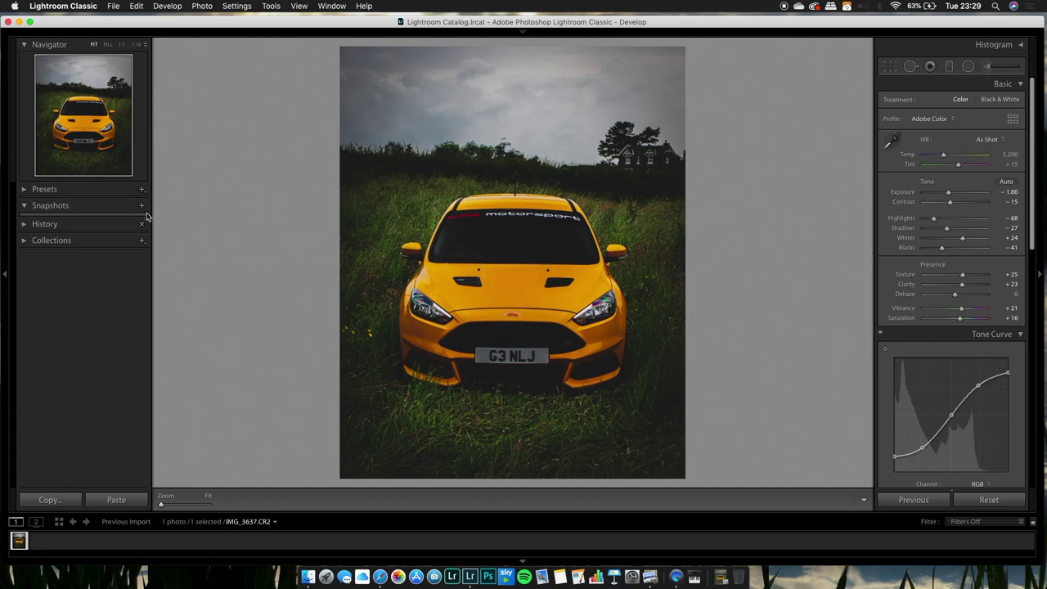
# Copy the photo's develop settings with the preselected options, leaving out crop, spot removal and local adjustments
pyautogui.click(50, 500)
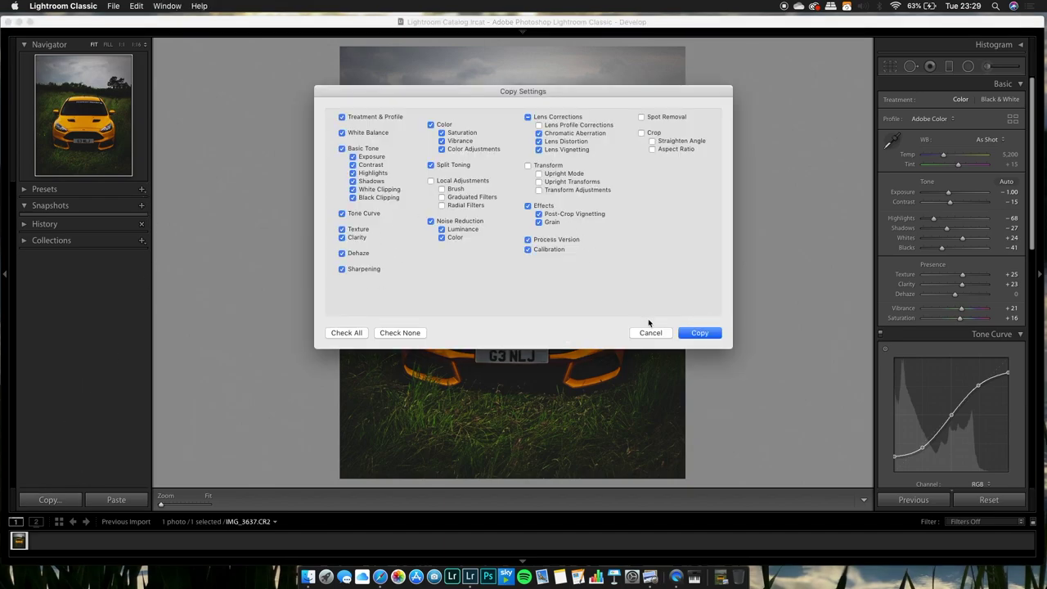
pyautogui.click(688, 333)
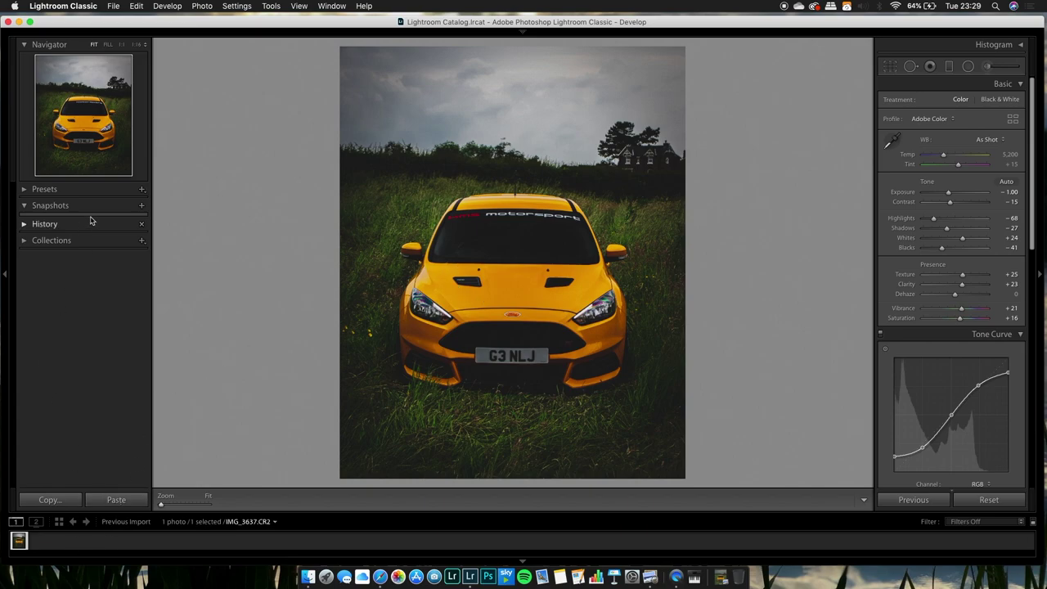
# Create a develop preset named "Automotive Matt Look" in the User Presets group, keeping the preselected settings
pyautogui.click(141, 191)
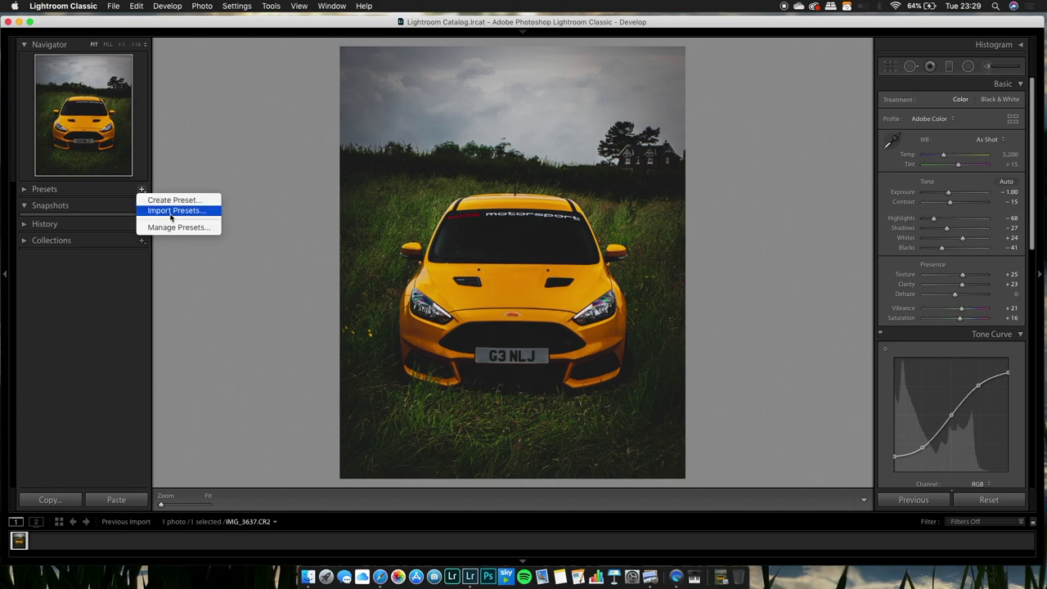
pyautogui.click(157, 200)
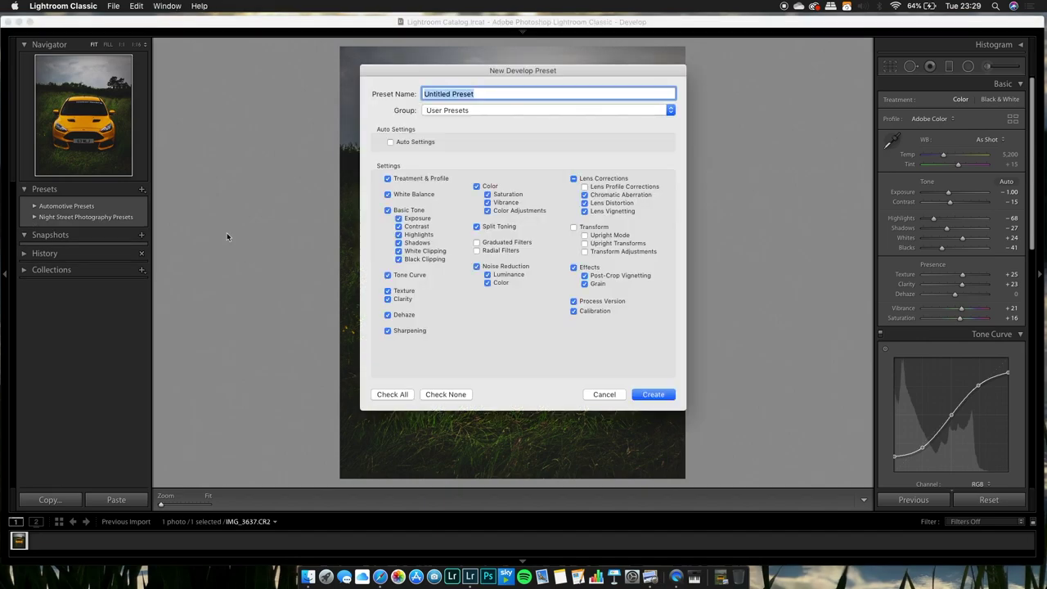
pyautogui.tripleClick(431, 97)
pyautogui.press('BackSpace')
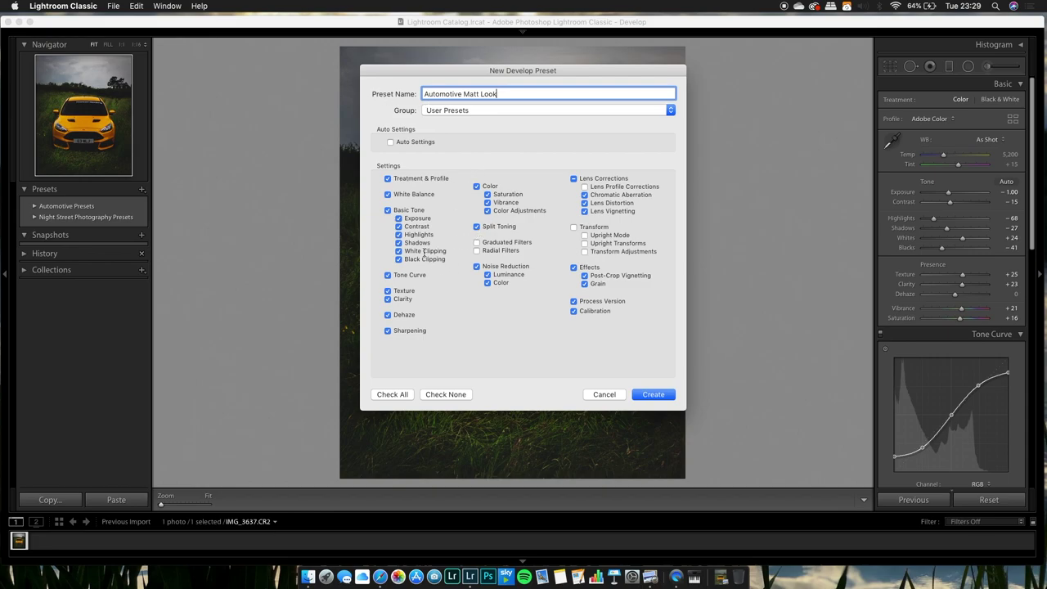
pyautogui.click(654, 396)
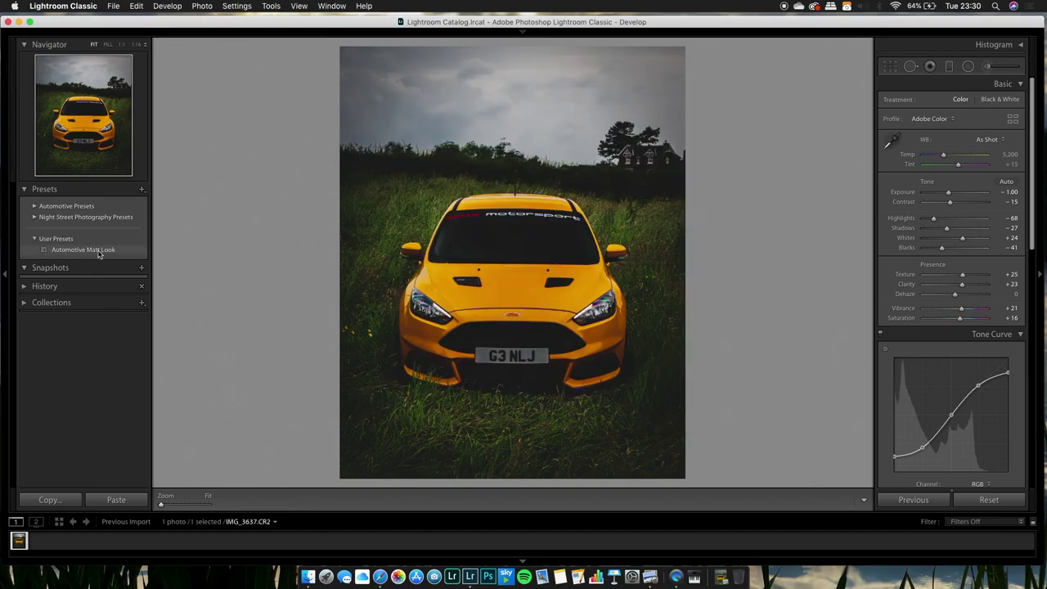
# Select all photos in the filmstrip and apply the "Automotive Matt Look" user preset
pyautogui.click(51, 540)
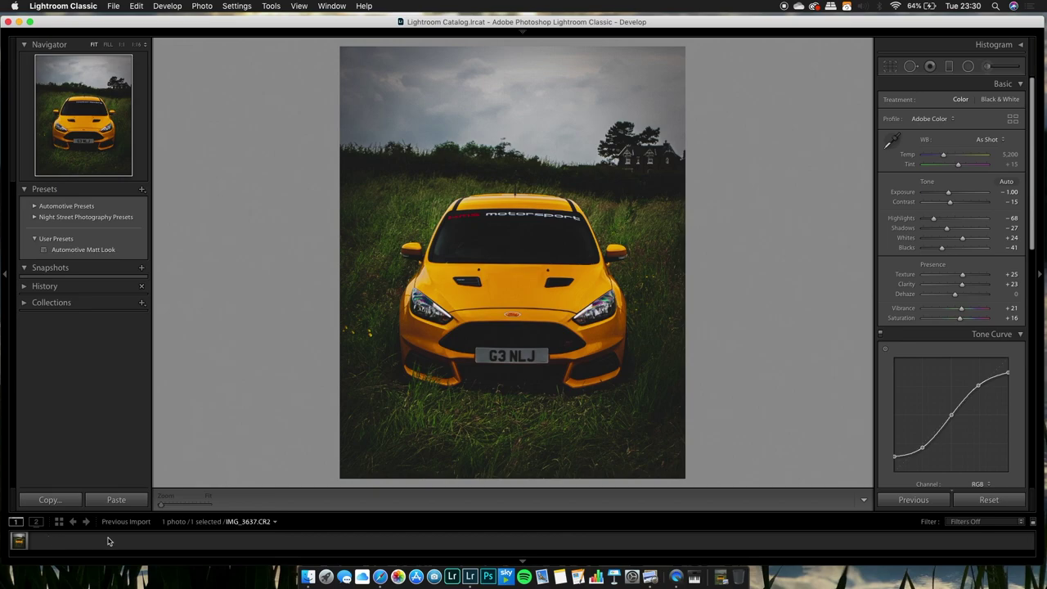
pyautogui.press('super+a')
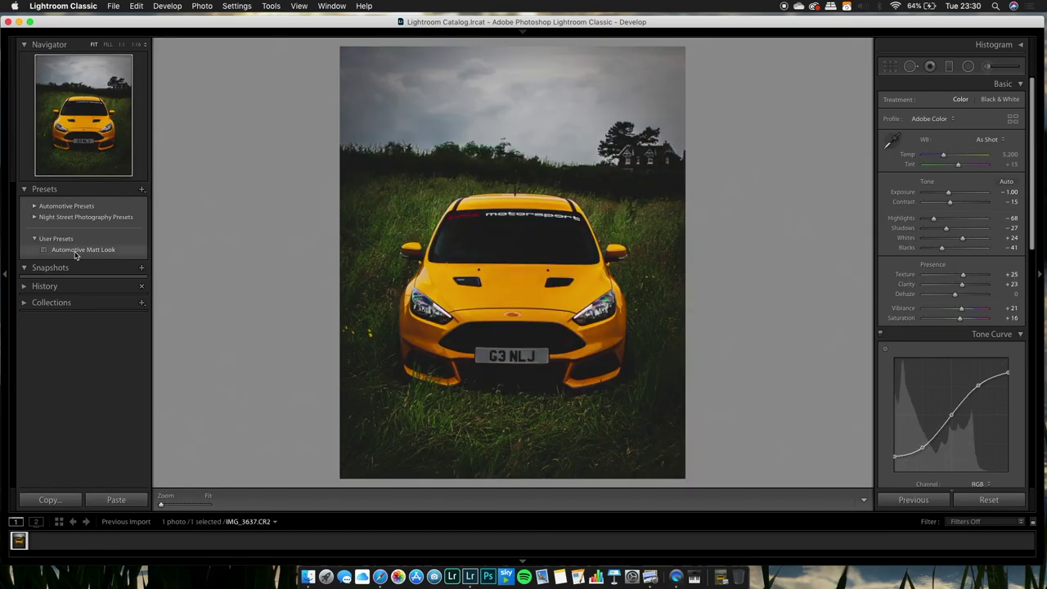
pyautogui.click(78, 250)
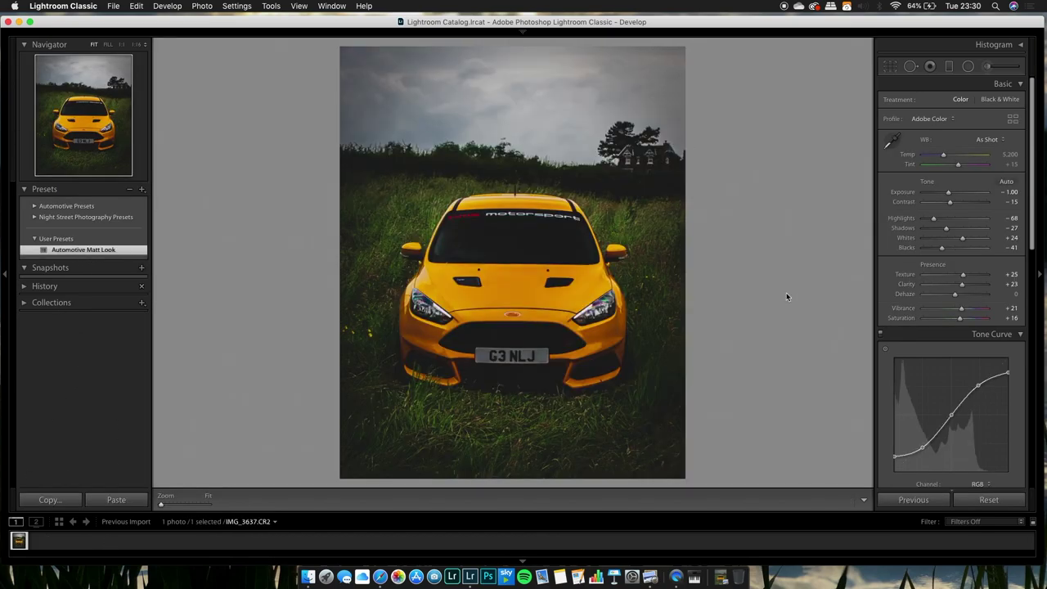